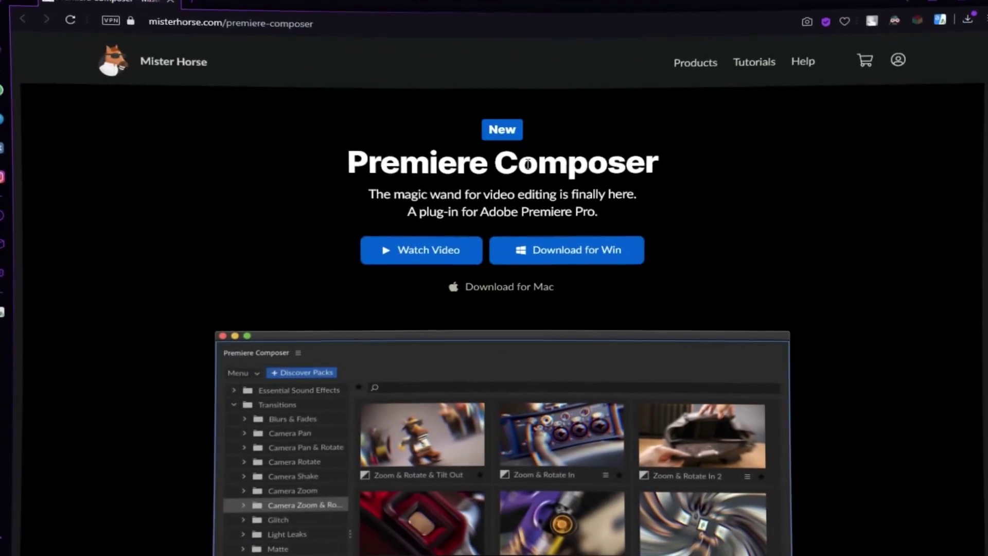
- Download the Premiere Composer Windows installer from Mister Horse and save it to the computer
{"action": "left_click", "coordinate": [537, 263]}
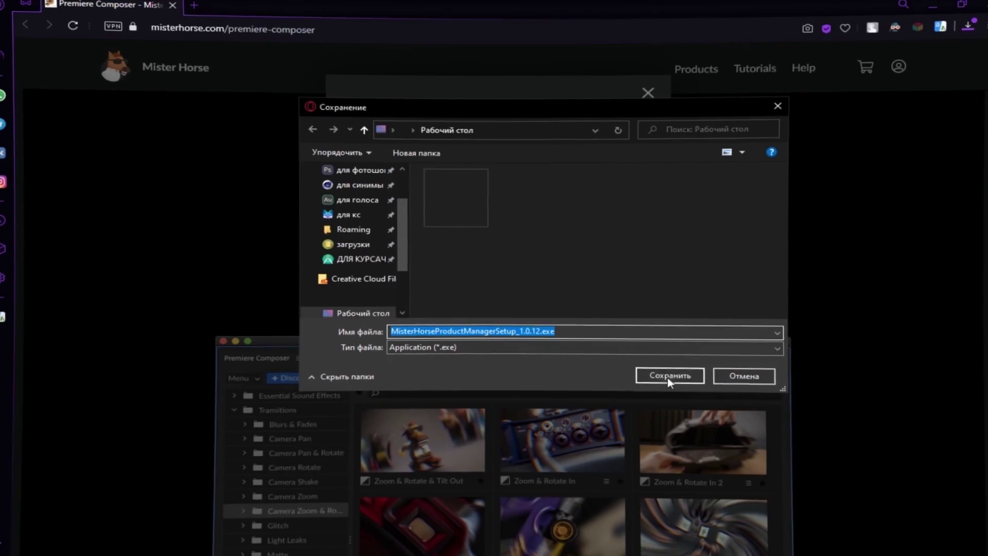
{"action": "left_click", "coordinate": [669, 377]}
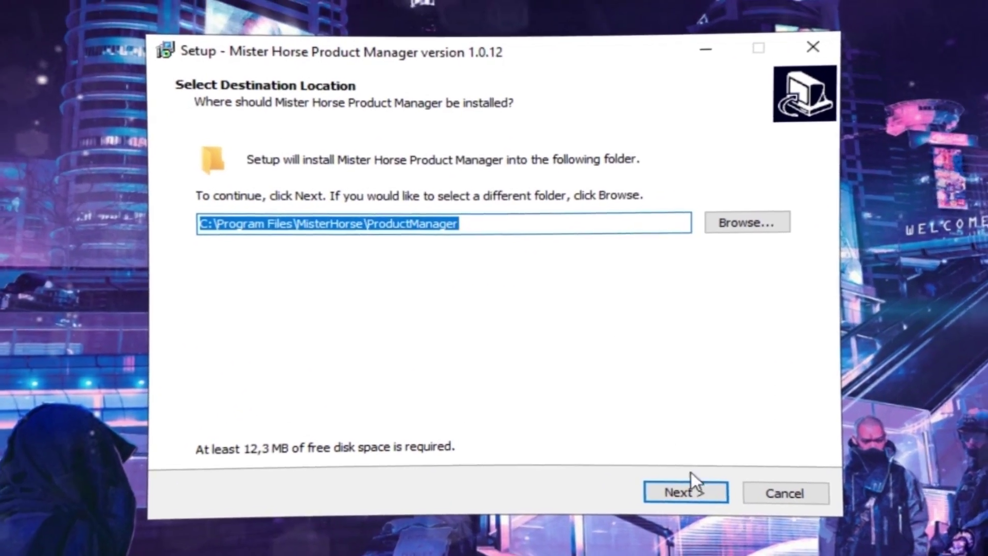
- Install the Mister Horse Product Manager with the default destination and Start Menu folders, then finish setup
{"action": "left_click", "coordinate": [694, 490]}
{"action": "left_click", "coordinate": [694, 488]}
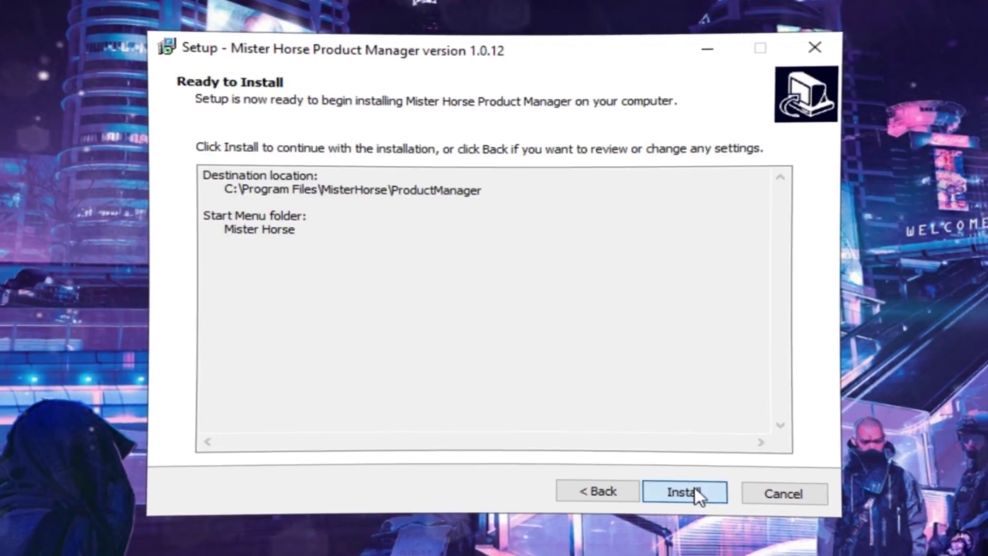
{"action": "left_click", "coordinate": [692, 491]}
{"action": "left_click", "coordinate": [686, 489]}
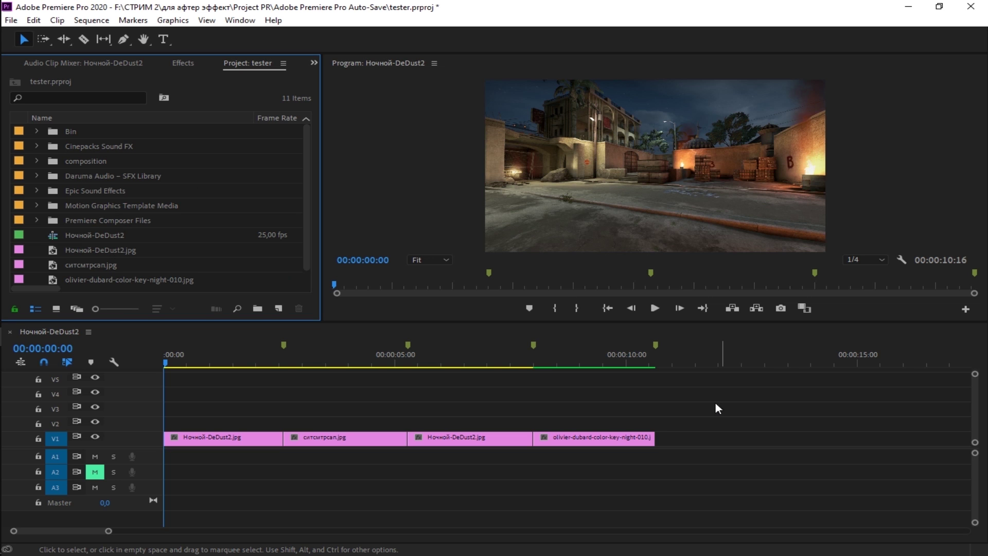
- Open the Premiere Composer panel from Window > Extensions
{"action": "left_click", "coordinate": [239, 20]}
{"action": "mouse_move", "coordinate": [381, 66]}
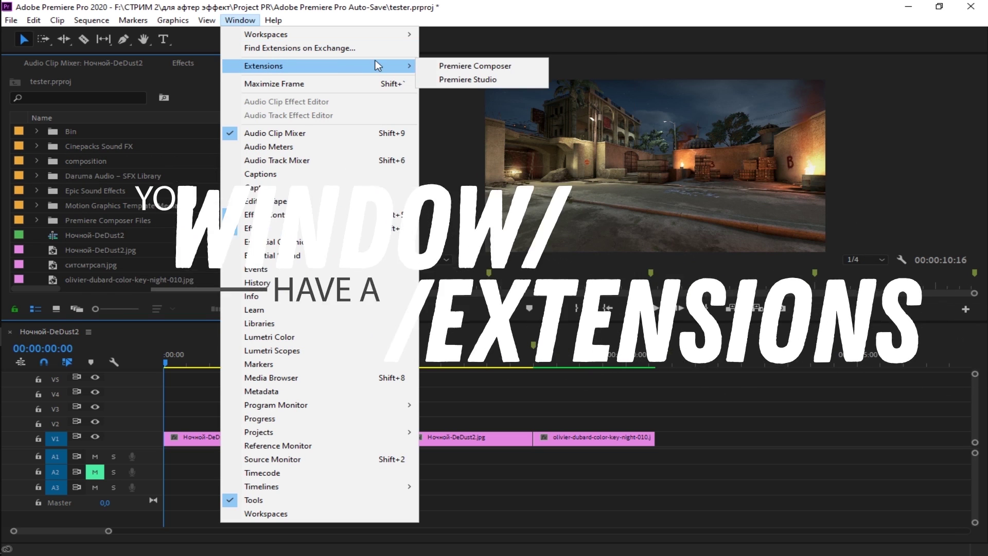
{"action": "left_click", "coordinate": [451, 66]}
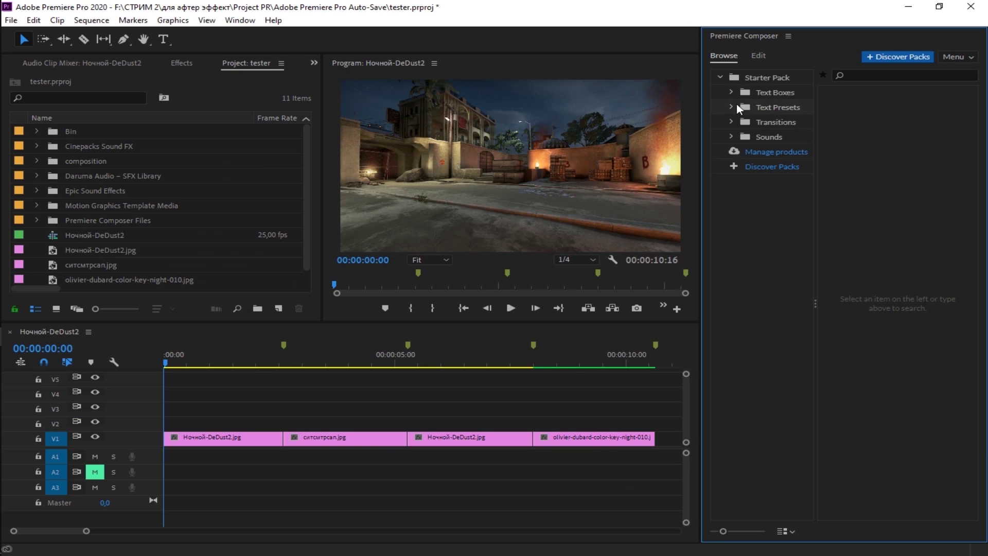
- Preview the Starter Pack text presets and drop Position Characters – Left onto V2 at the sequence start
{"action": "left_click", "coordinate": [767, 108]}
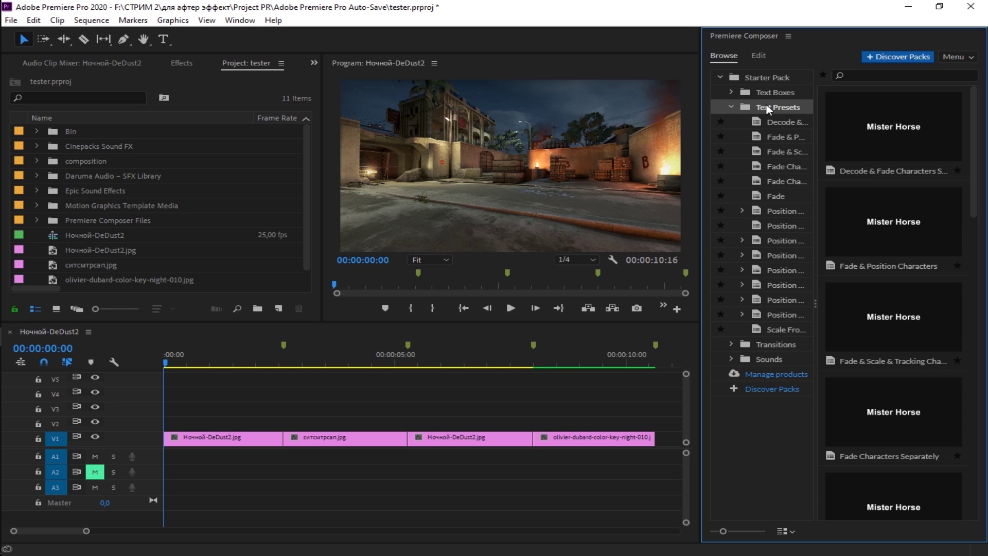
{"action": "left_click_drag", "start_coordinate": [973, 150], "coordinate": [973, 453]}
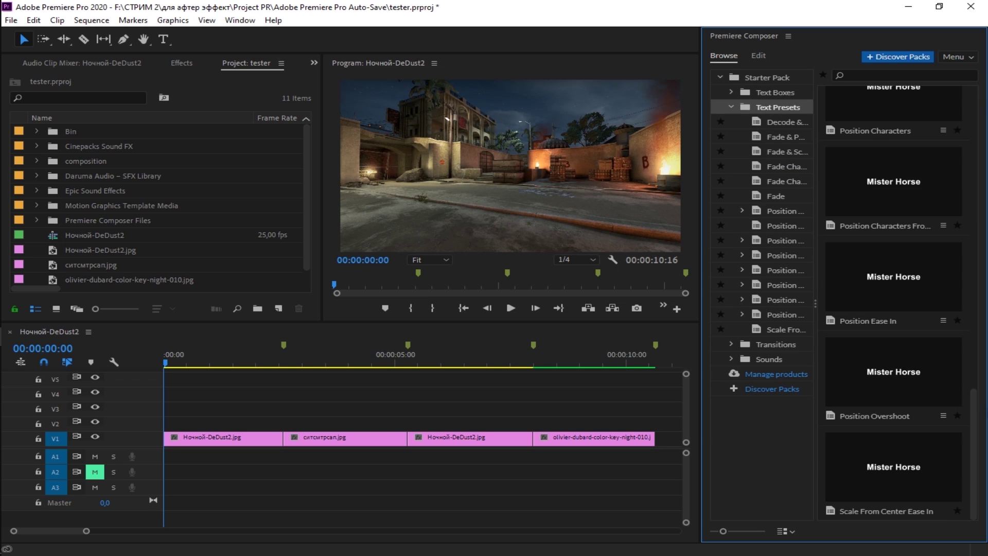
{"action": "left_click", "coordinate": [944, 415]}
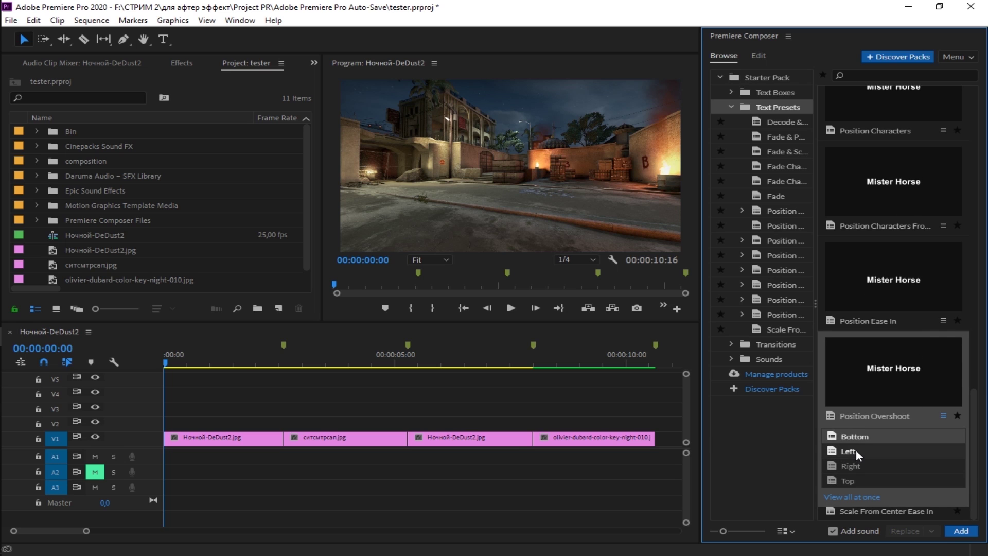
{"action": "left_click", "coordinate": [851, 466]}
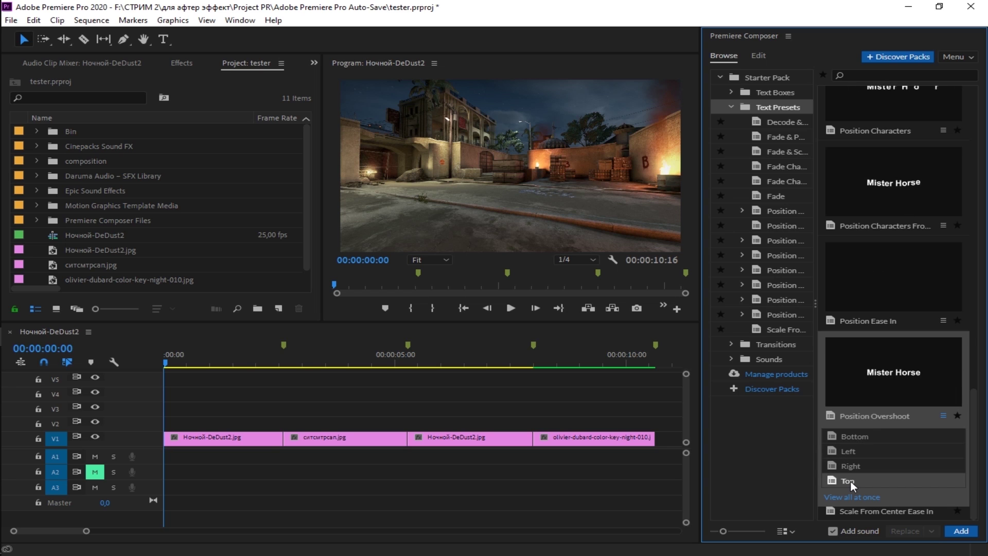
{"action": "left_click_drag", "start_coordinate": [973, 452], "coordinate": [983, 117]}
{"action": "scroll", "coordinate": [901, 149], "scroll_direction": "down", "scroll_amount": 10}
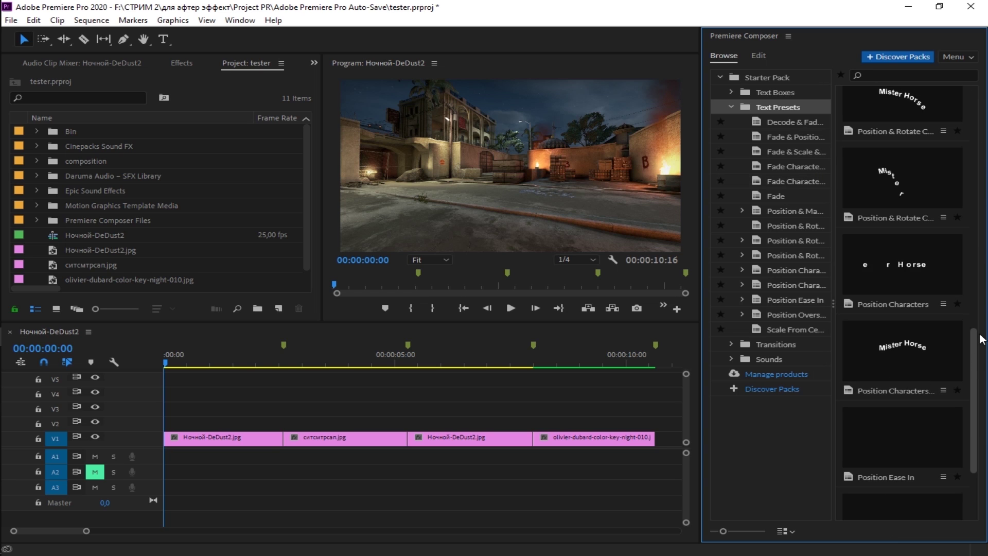
{"action": "scroll", "coordinate": [875, 376], "scroll_direction": "up", "scroll_amount": 2}
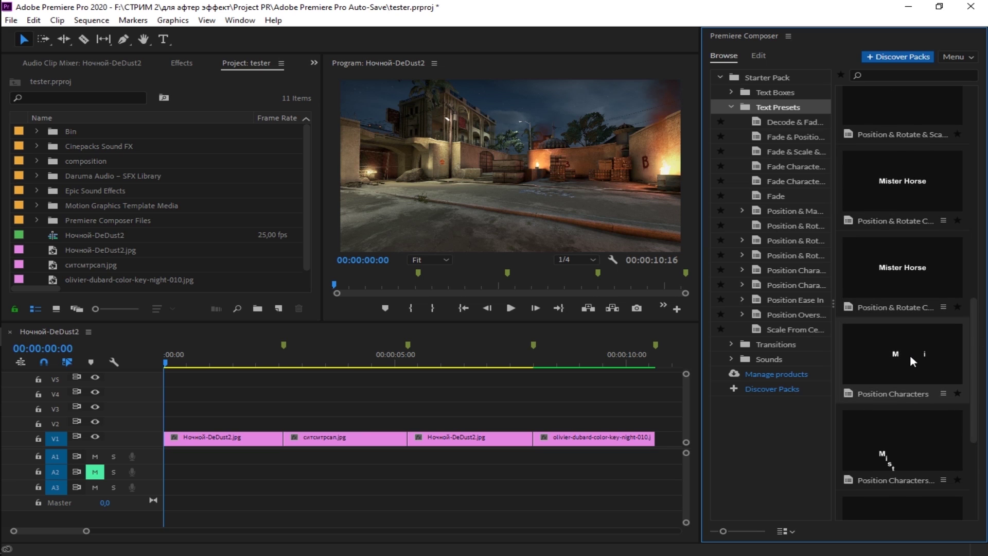
{"action": "mouse_move", "coordinate": [909, 356]}
{"action": "left_mouse_down"}
{"action": "mouse_move", "coordinate": [388, 410]}
{"action": "mouse_move", "coordinate": [239, 412]}
{"action": "left_mouse_up"}
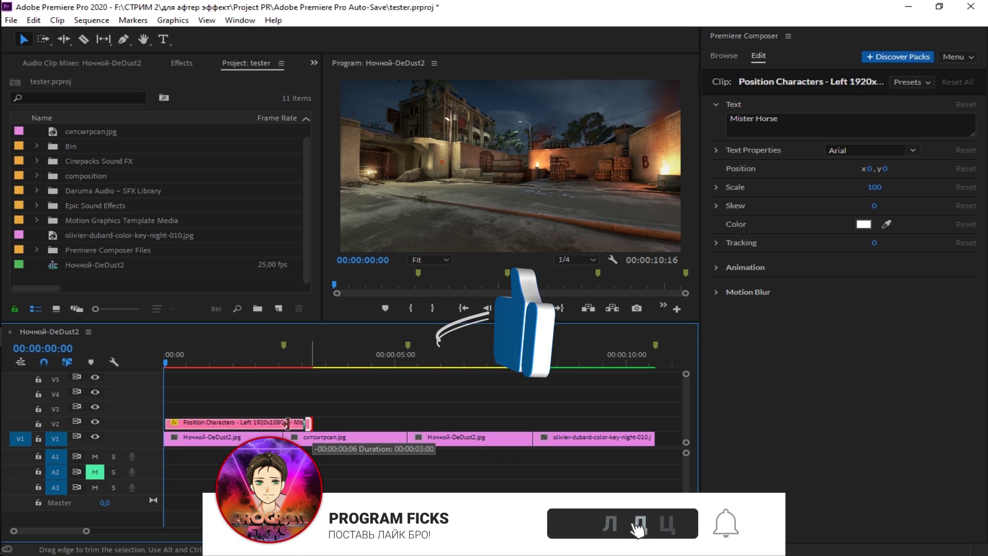
- Trim the title clip to end at the first cut and change its text to B//PLANT
{"action": "left_click_drag", "start_coordinate": [311, 422], "coordinate": [283, 420]}
{"action": "left_click_drag", "start_coordinate": [211, 355], "coordinate": [166, 394]}
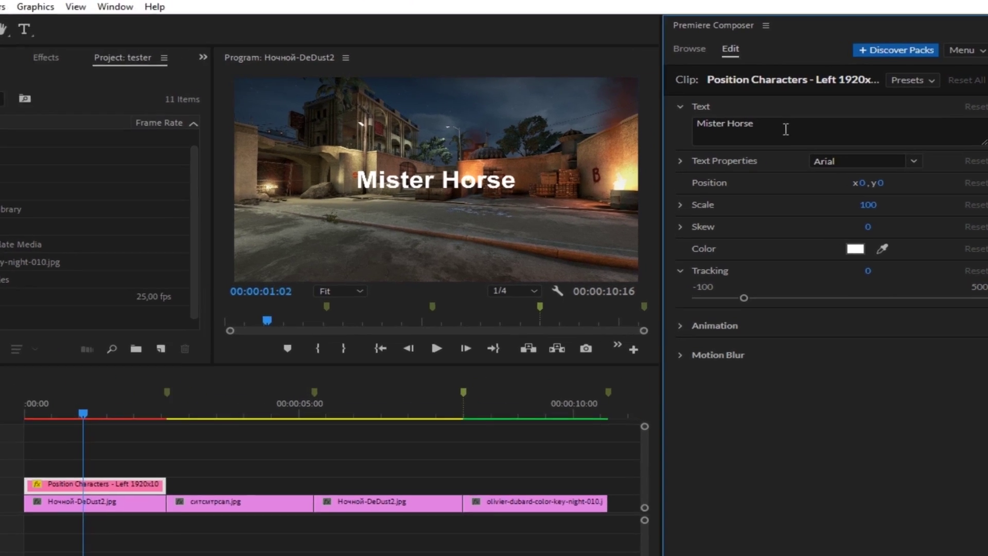
{"action": "triple_click", "coordinate": [754, 119]}
{"action": "type", "text": "B//"}
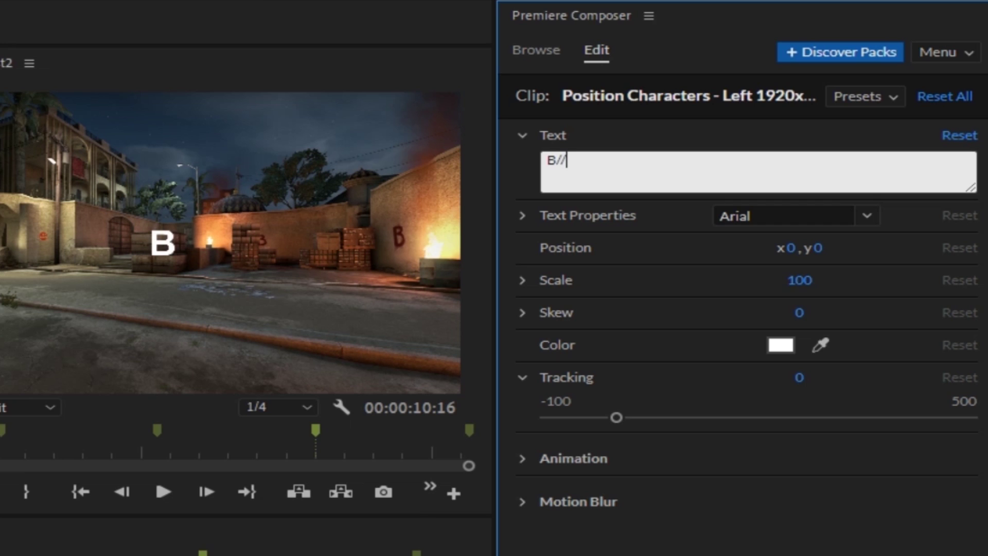
{"action": "type", "text": "PLANT"}
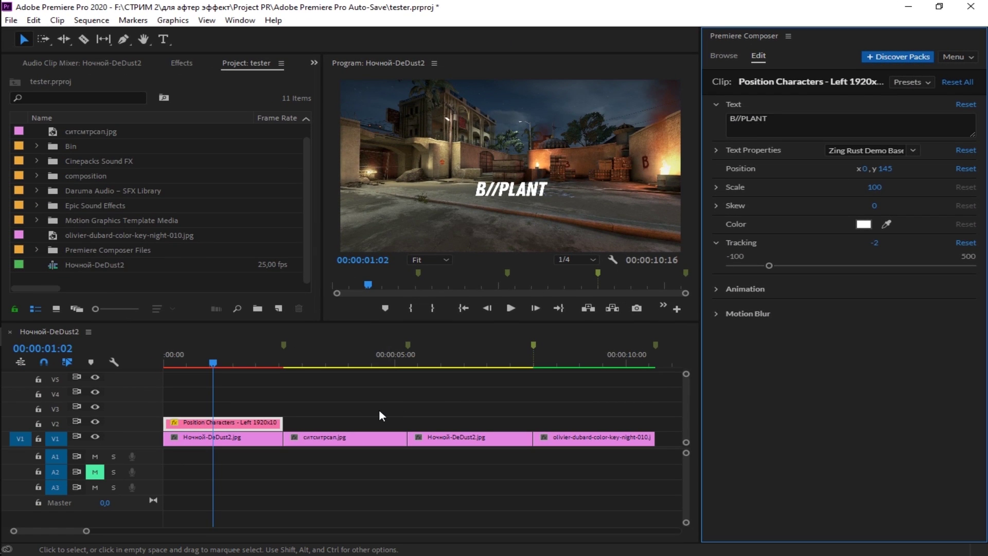
{"action": "left_click", "coordinate": [381, 414]}
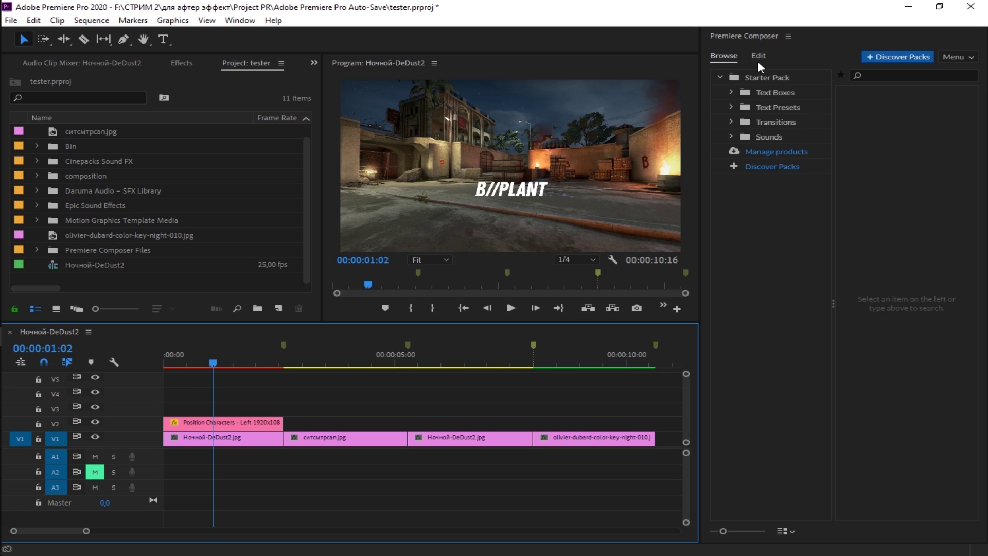
- Add the Position Characters Right text preset at the second image and preview it
{"action": "left_click", "coordinate": [731, 108]}
{"action": "left_click", "coordinate": [363, 395]}
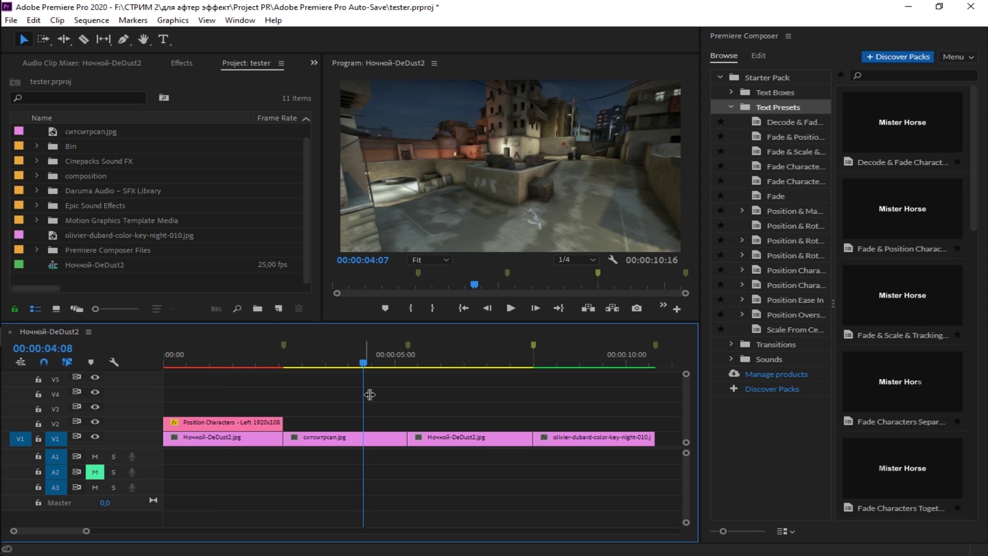
{"action": "left_click", "coordinate": [952, 420]}
{"action": "left_click", "coordinate": [871, 452]}
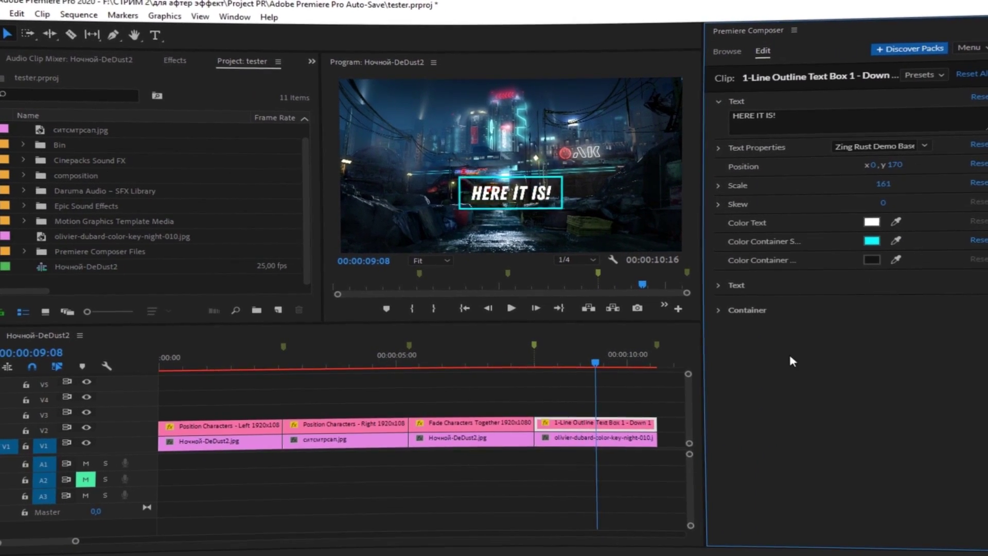
{"action": "left_click", "coordinate": [511, 305]}
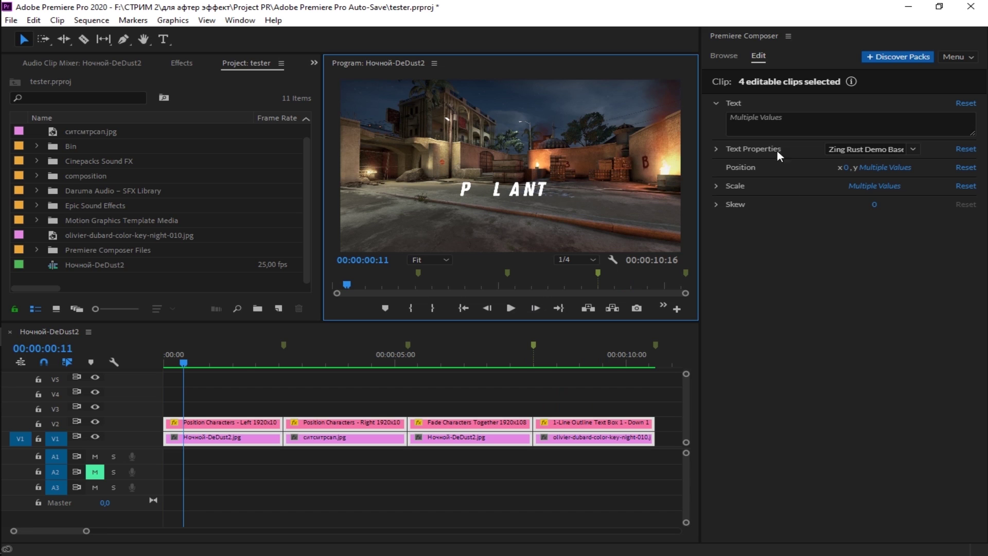
- Drag the Zoom In transition from Composer's Transitions onto the first image cut
{"action": "left_click", "coordinate": [724, 54]}
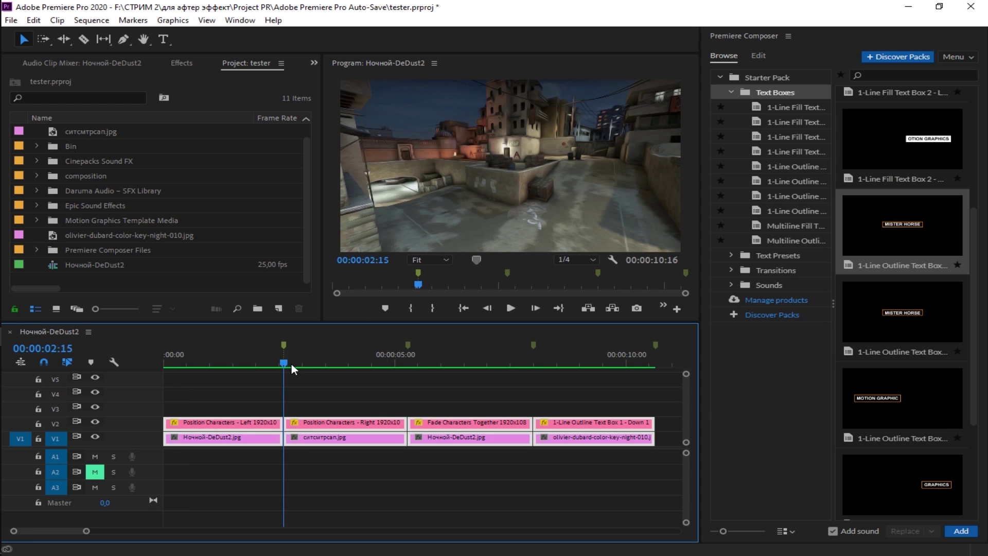
{"action": "left_click_drag", "start_coordinate": [291, 363], "coordinate": [283, 344]}
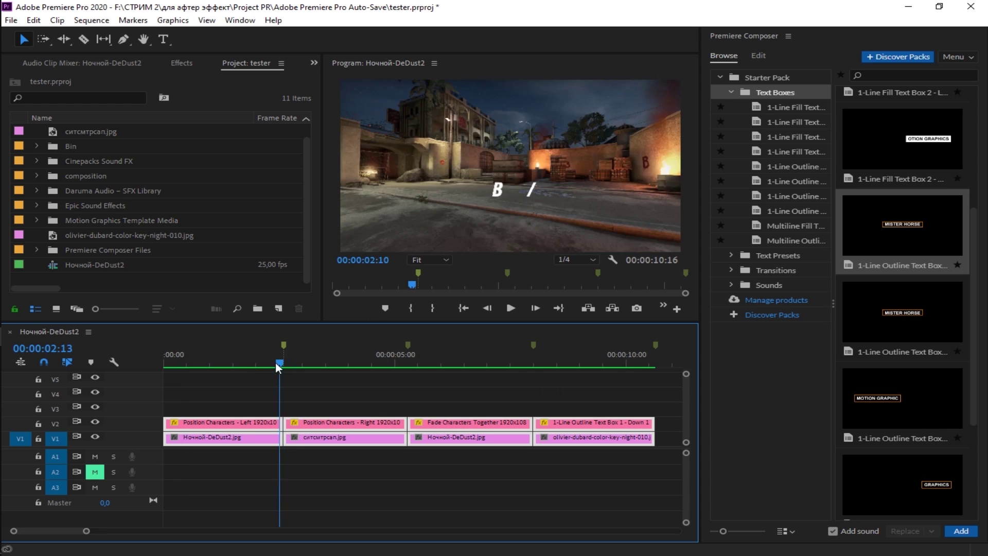
{"action": "left_click", "coordinate": [731, 92]}
{"action": "left_click", "coordinate": [730, 122]}
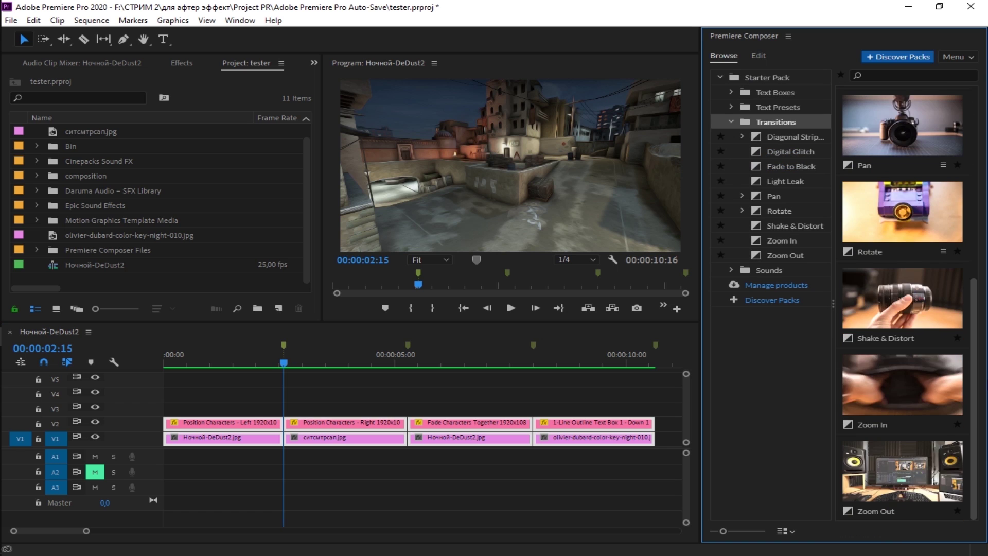
{"action": "left_click_drag", "start_coordinate": [910, 400], "coordinate": [790, 391]}
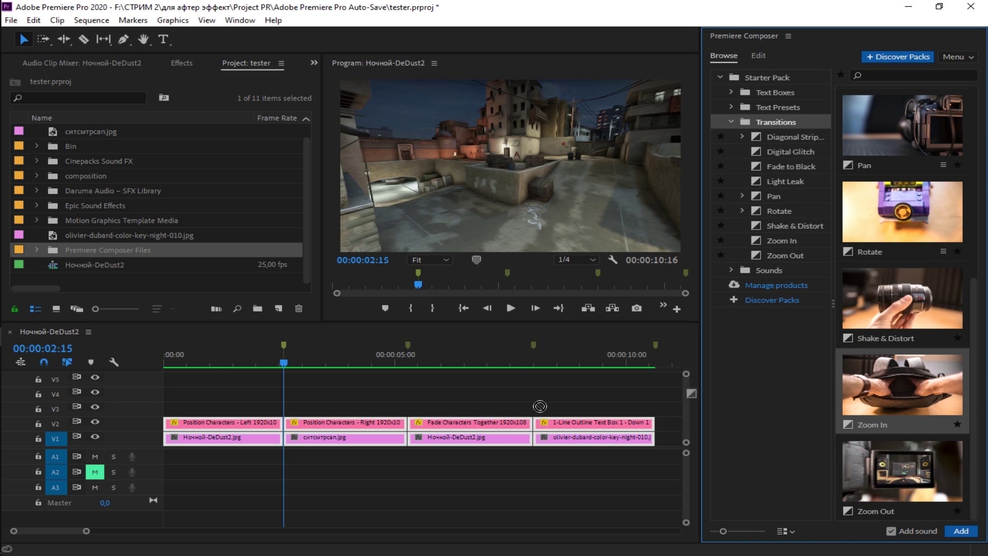
{"action": "mouse_move", "coordinate": [539, 406]}
{"action": "left_mouse_down"}
{"action": "mouse_move", "coordinate": [259, 405]}
{"action": "mouse_move", "coordinate": [278, 408]}
{"action": "left_mouse_up"}
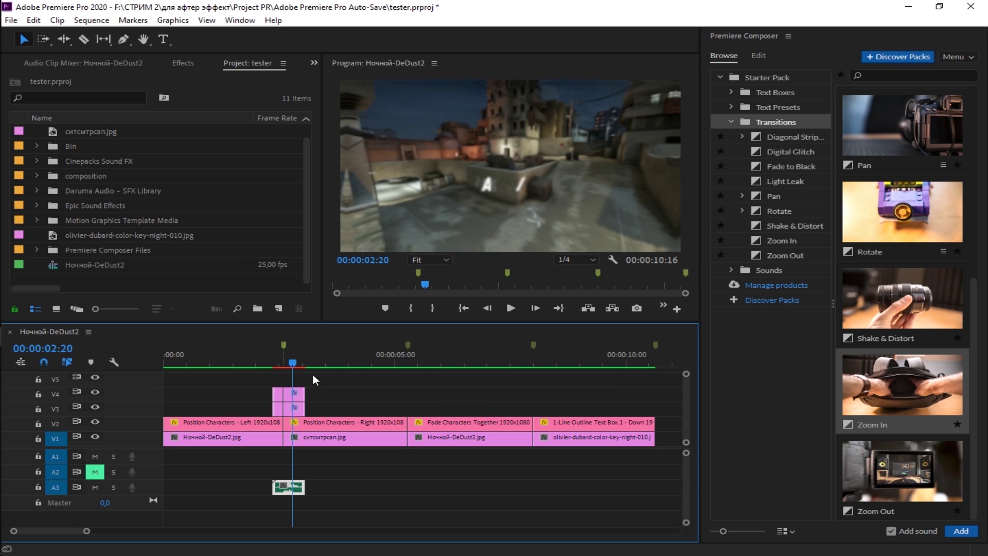
- Play back the sequence and scrub through the first transition to check the cuts
{"action": "left_click", "coordinate": [350, 360]}
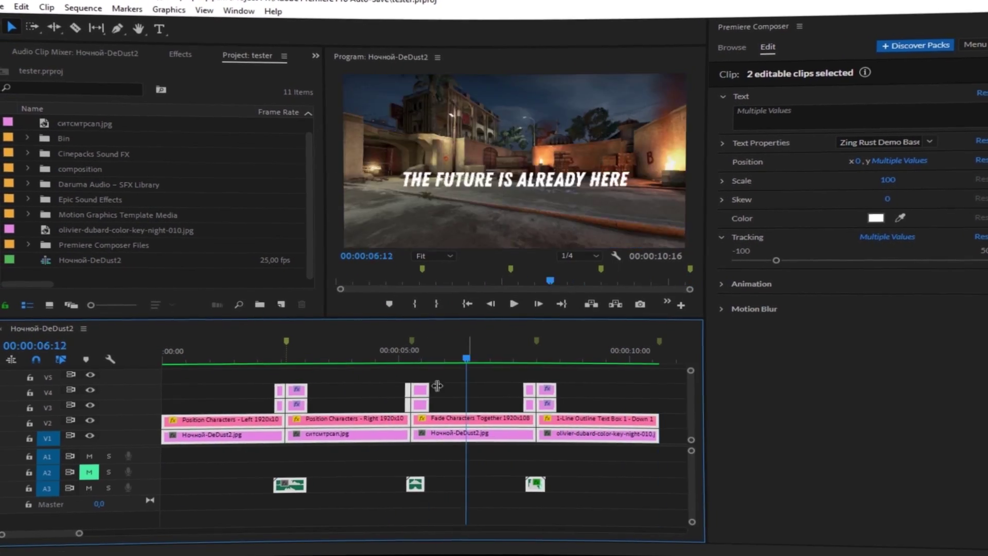
{"action": "left_click", "coordinate": [201, 385]}
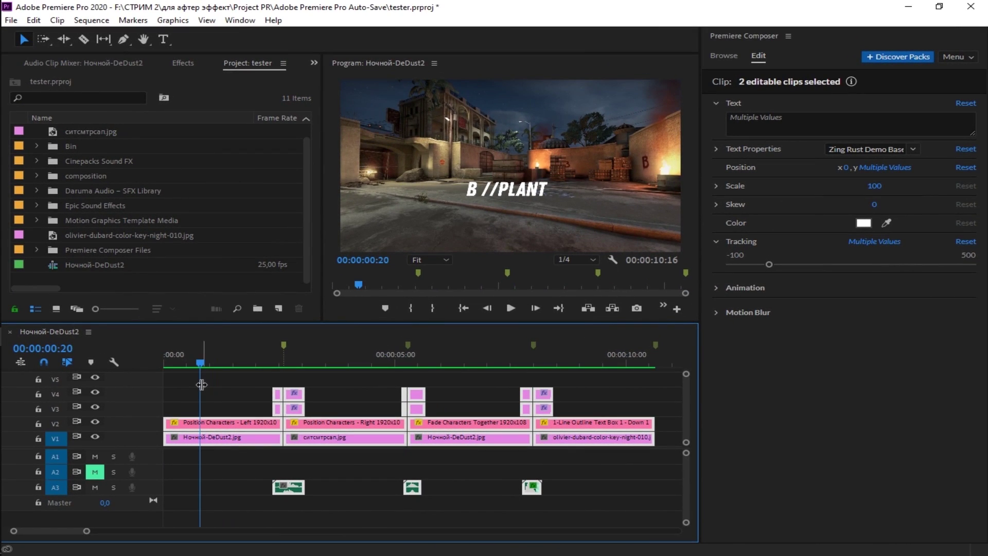
{"action": "left_click_drag", "start_coordinate": [286, 359], "coordinate": [408, 354]}
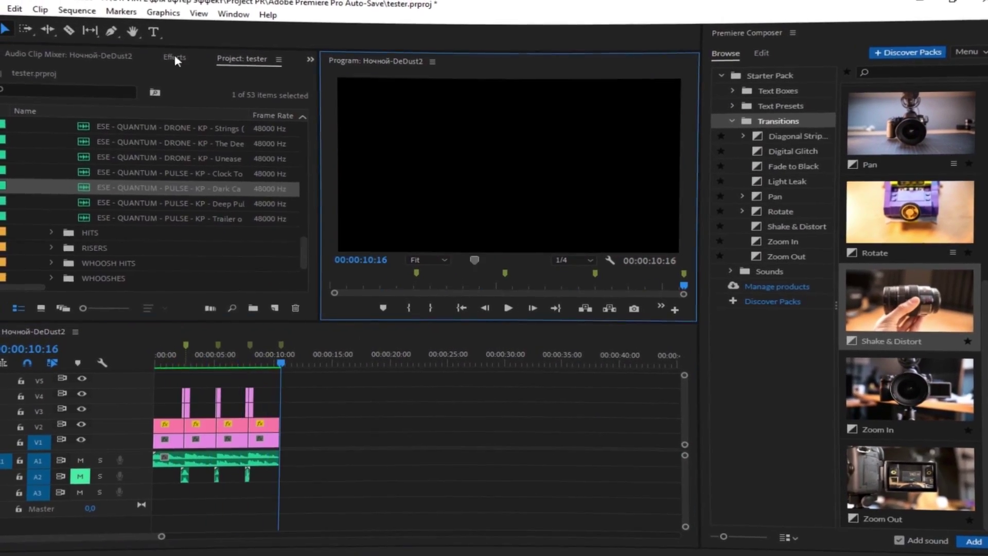
- Export the sequence with Ctrl+M as H.264 MP4 file dfsd.mp4
{"action": "left_click", "coordinate": [175, 58]}
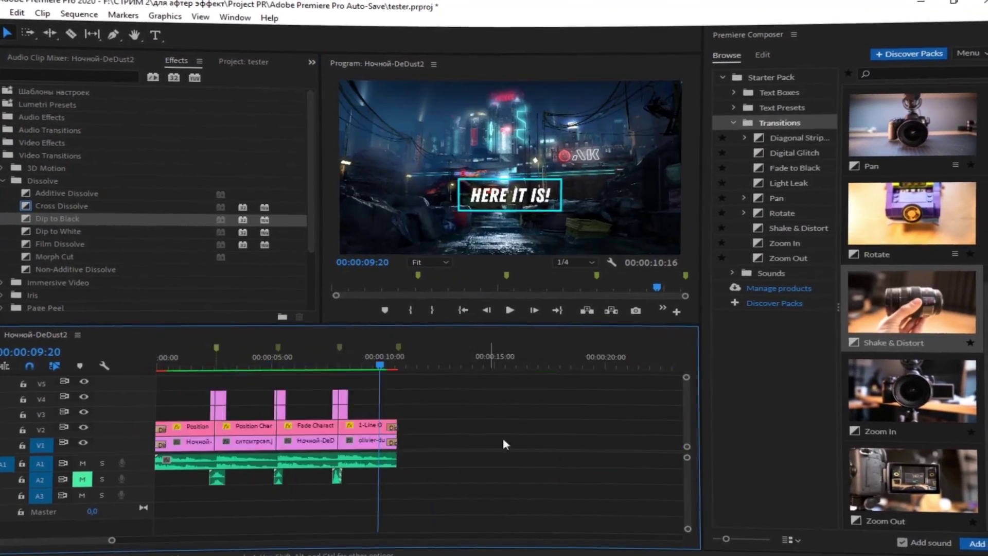
{"action": "key", "text": "ctrl+m"}
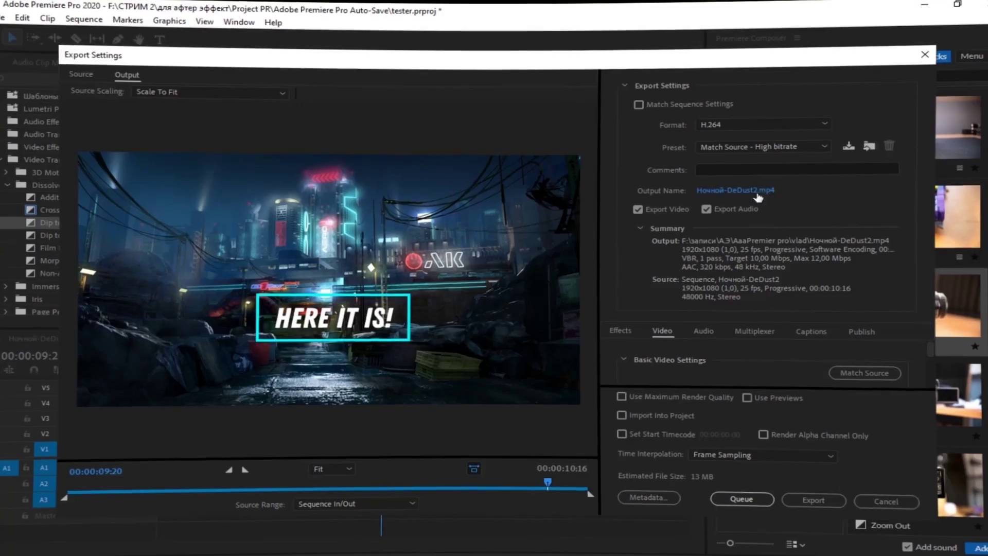
{"action": "key", "text": "Return"}
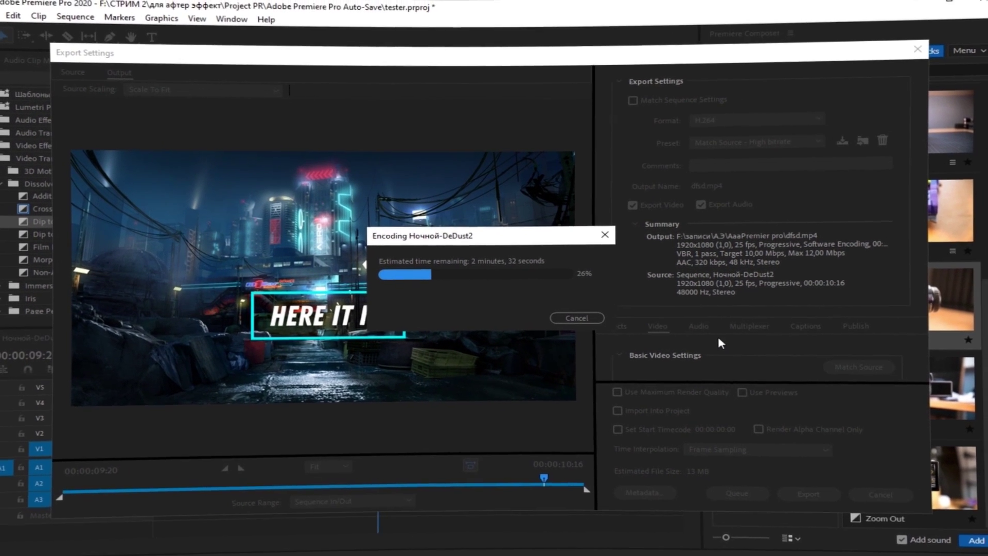